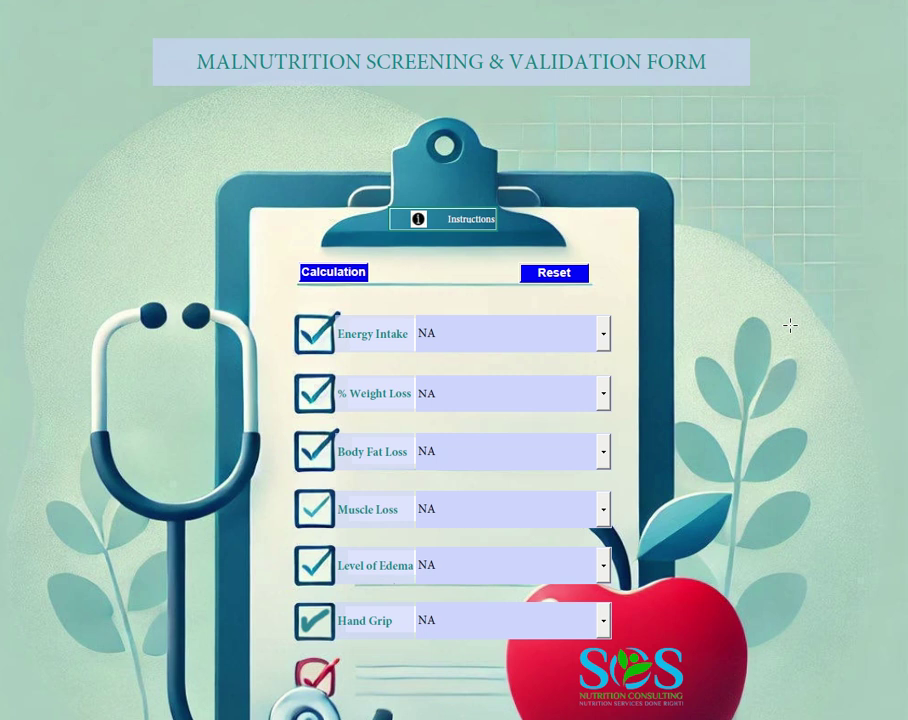
# - Show the form's instruction notes on diagnosing malnutrition with the ASPEN criteria
pyautogui.click(477, 219)
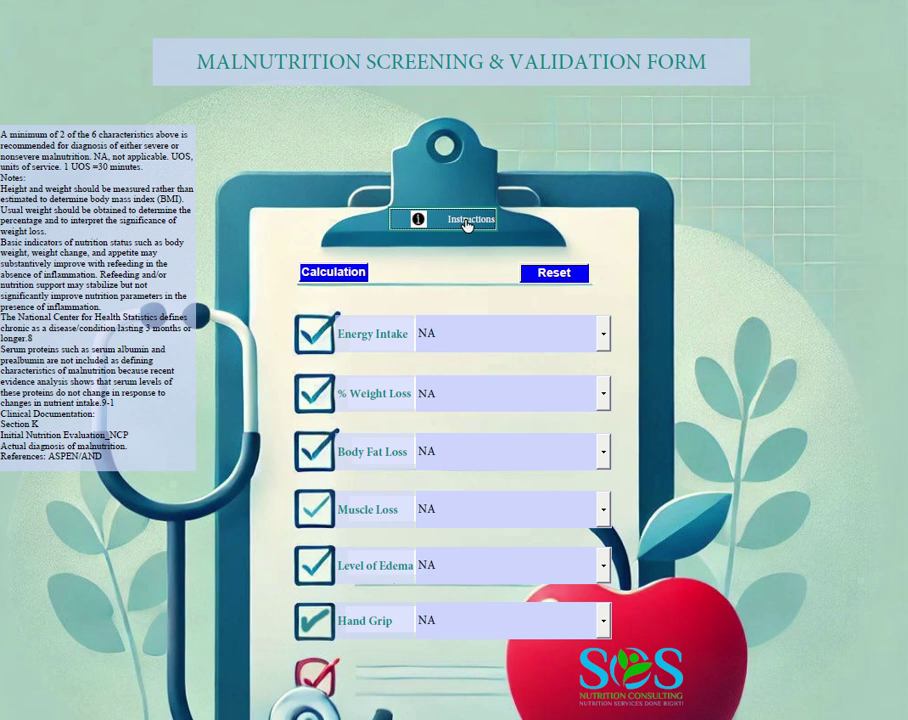
# - Hide the instruction notes and list the Energy Intake choices
pyautogui.click(466, 224)
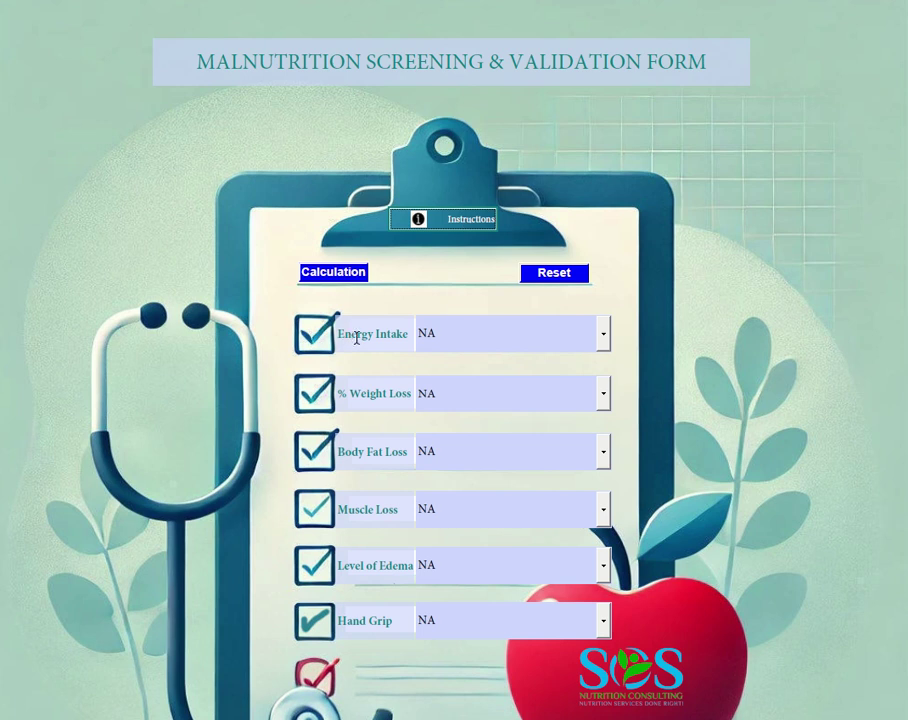
pyautogui.click(466, 520)
pyautogui.click(604, 336)
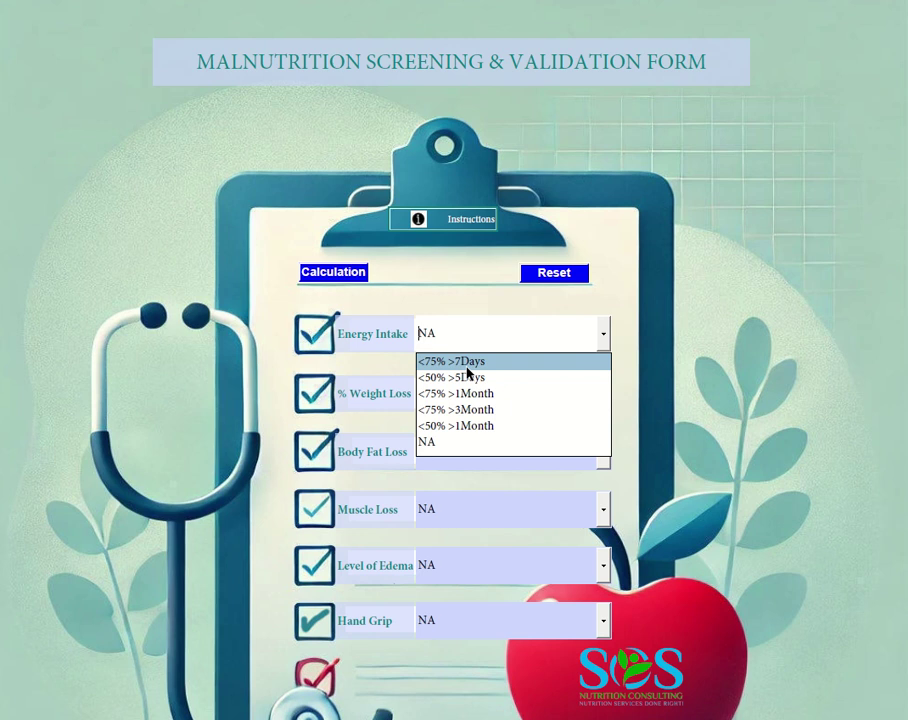
# - Set Energy Intake to <75% >7Days, % Weight Loss to 10%6M and Body Fat Loss to Mild
pyautogui.click(466, 365)
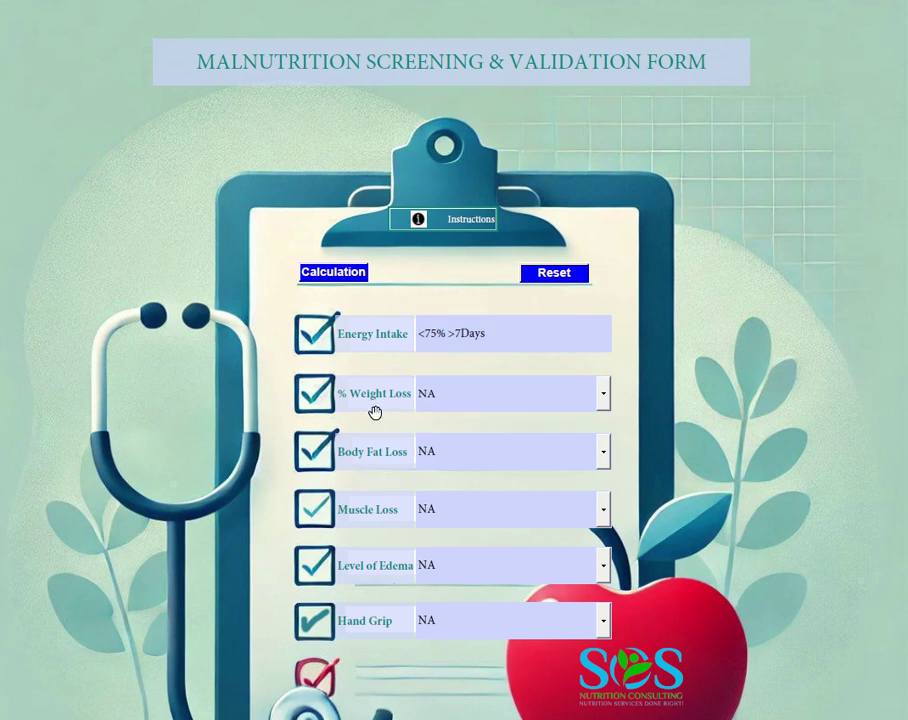
pyautogui.click(578, 409)
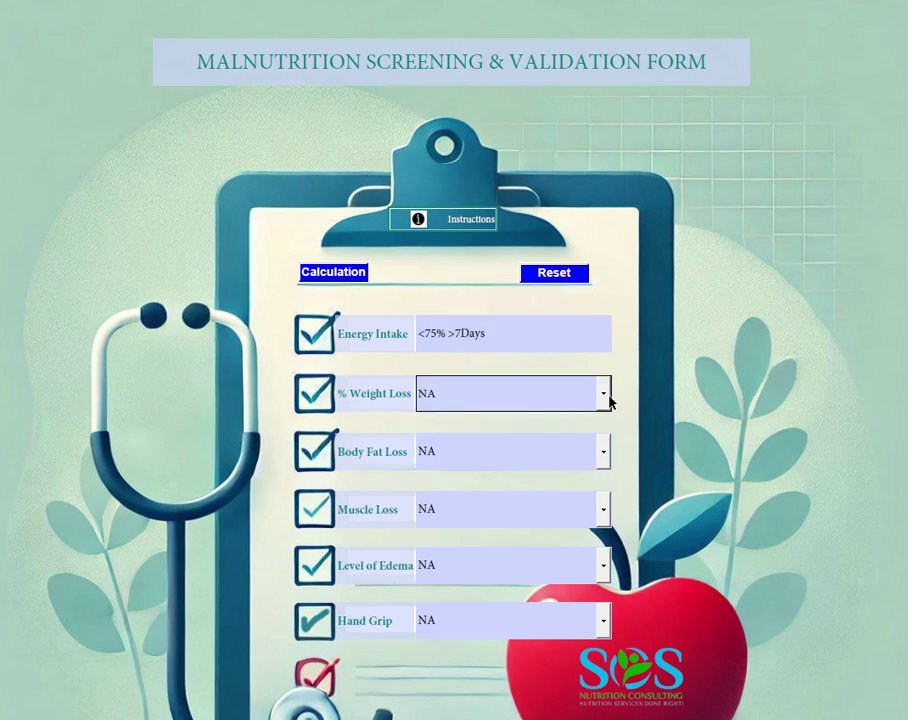
pyautogui.click(604, 401)
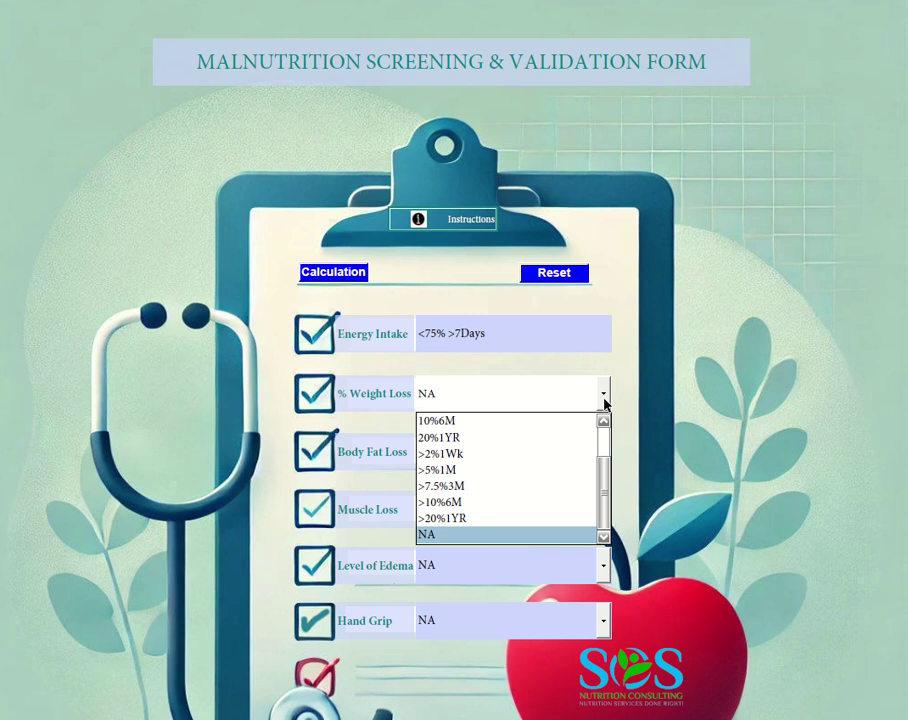
pyautogui.click(485, 421)
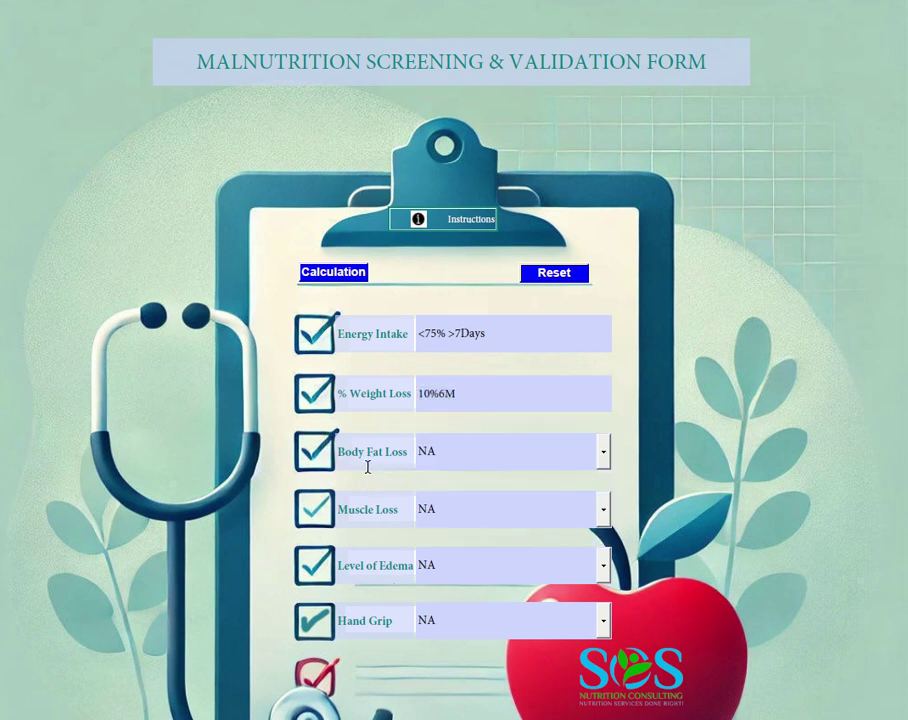
pyautogui.click(440, 467)
pyautogui.click(600, 458)
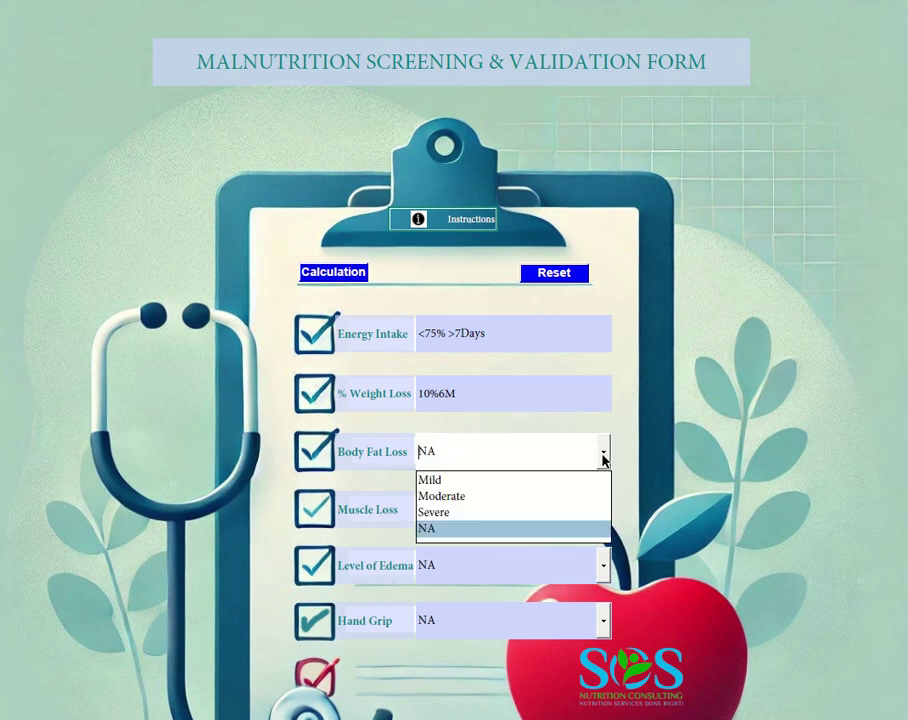
pyautogui.click(446, 484)
# - Set Muscle Loss to Moderate and Level of Edema to Mild(+1), keeping Hand Grip at NA
pyautogui.click(580, 509)
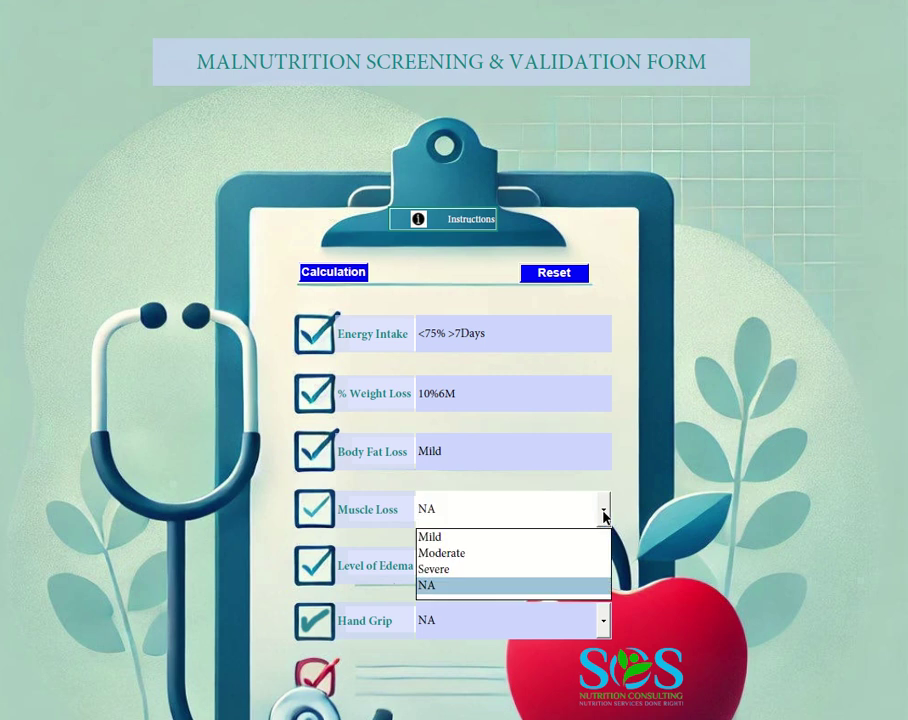
pyautogui.click(537, 562)
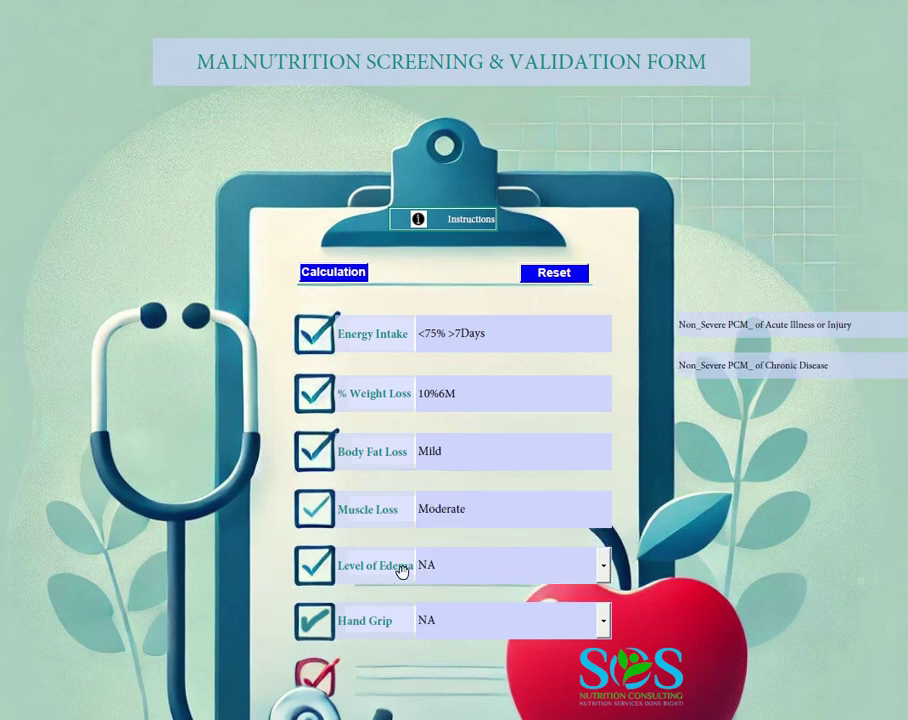
pyautogui.click(440, 565)
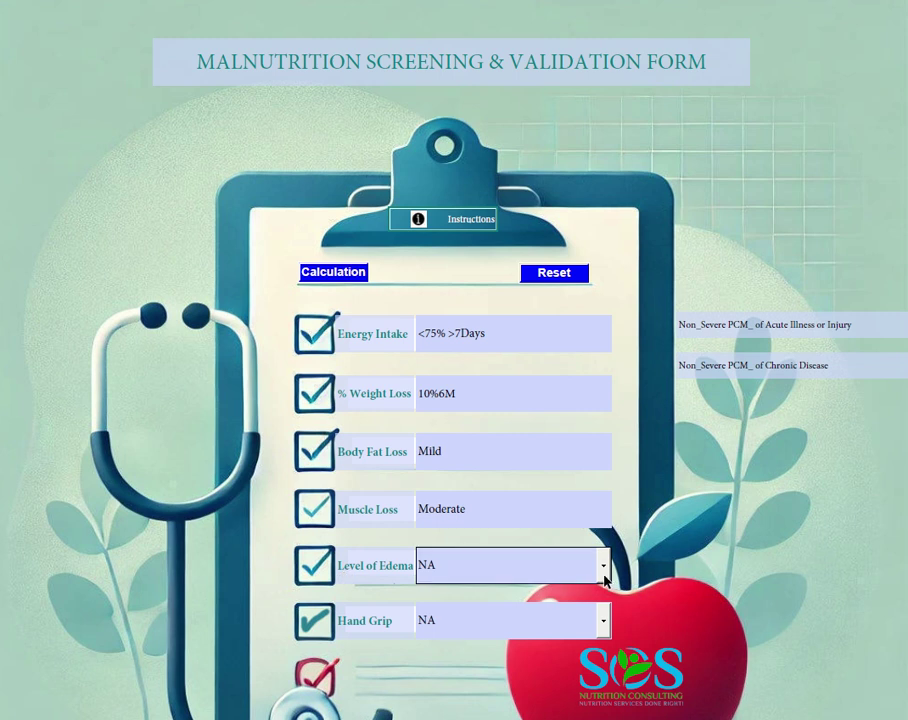
pyautogui.click(468, 609)
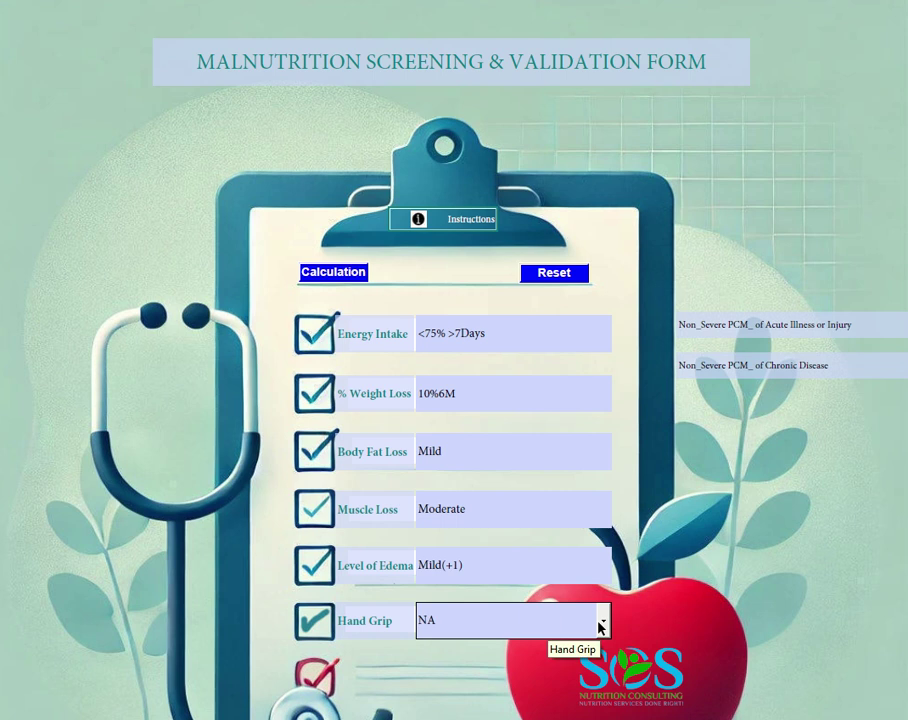
pyautogui.click(602, 622)
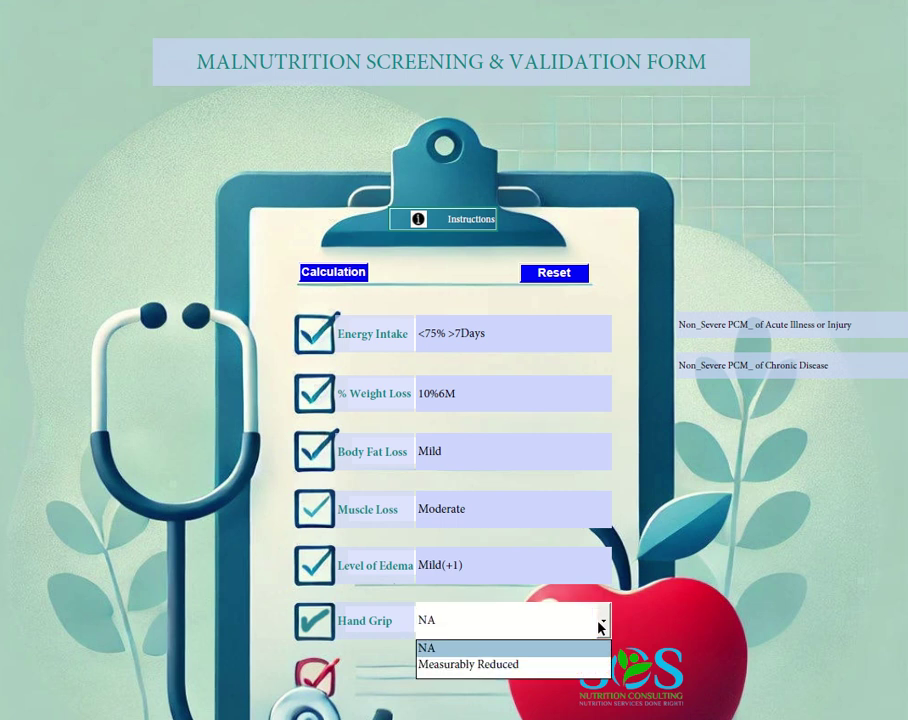
pyautogui.click(457, 648)
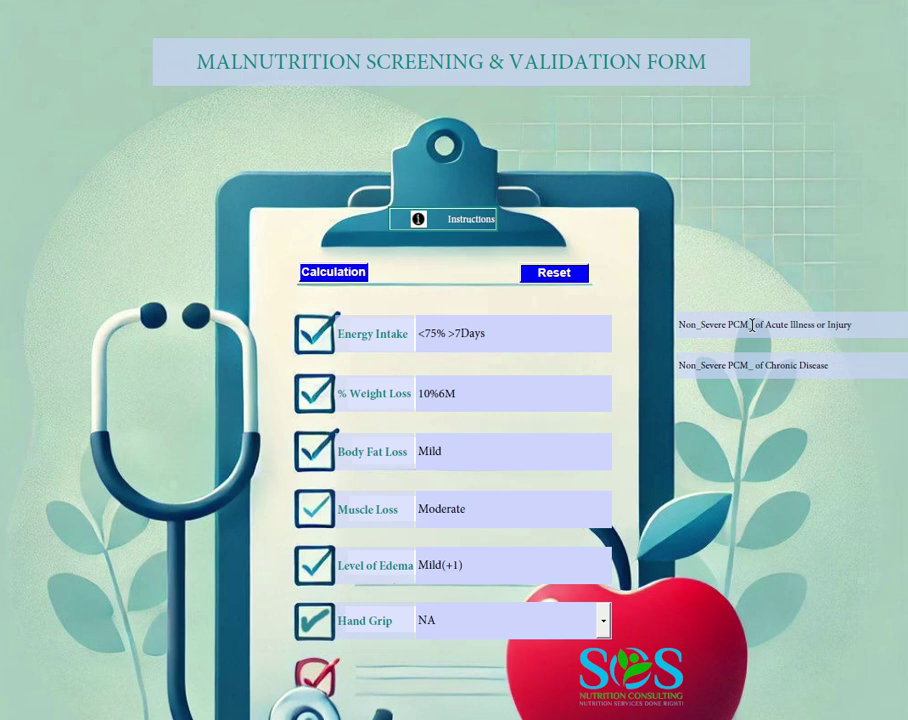
pyautogui.click(339, 280)
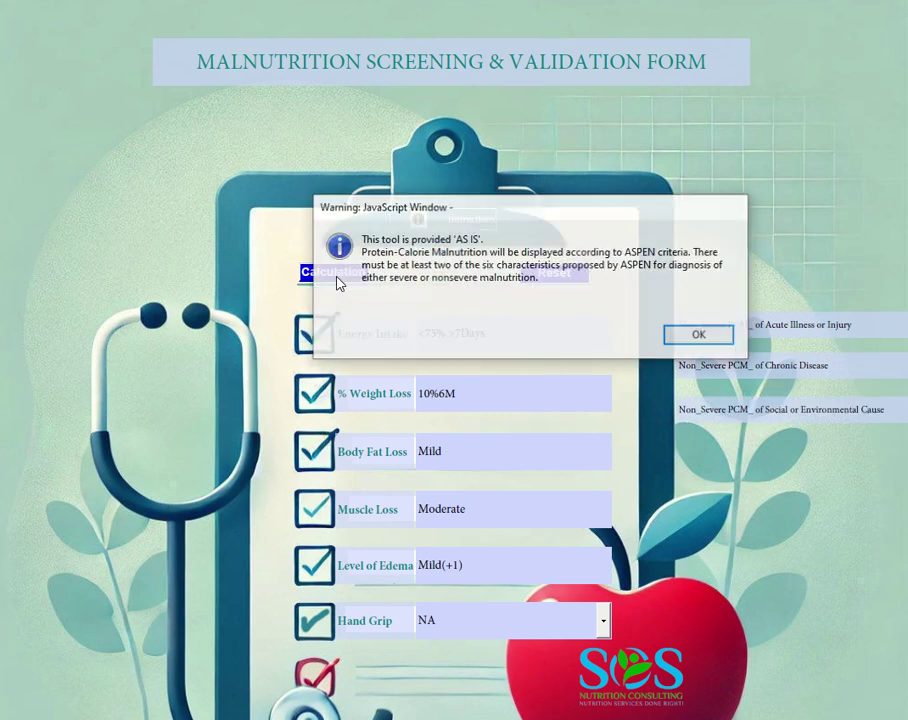
# - Dismiss the ASPEN-criteria JavaScript warning to show Total Point=3 for both non-severe PCM results
pyautogui.click(697, 335)
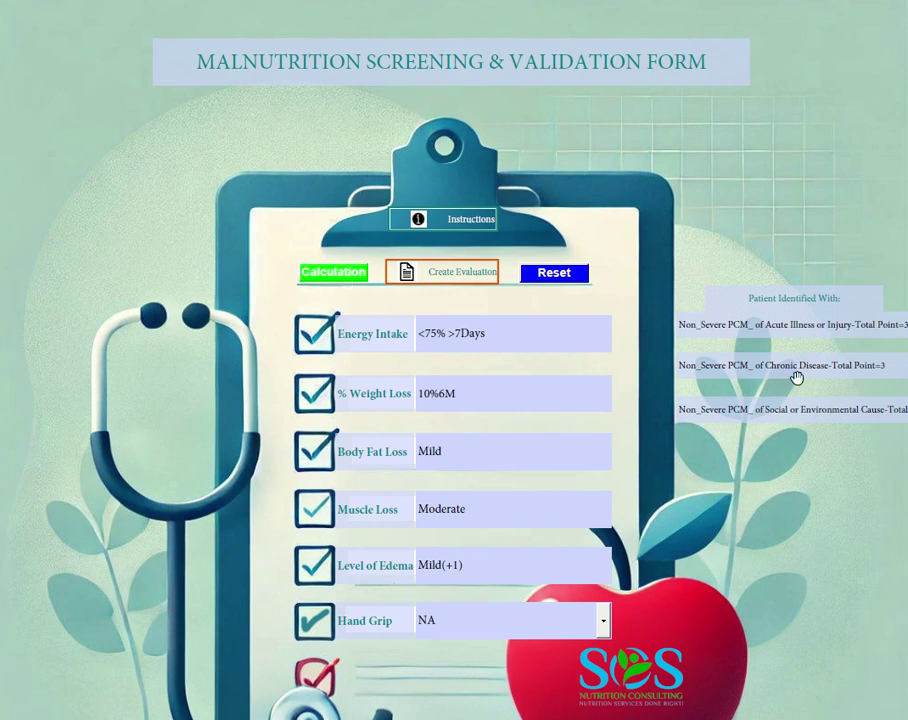
# - Start a nutrition evaluation based on item 0 (acute illness) with clinician Clinical RD
pyautogui.click(445, 282)
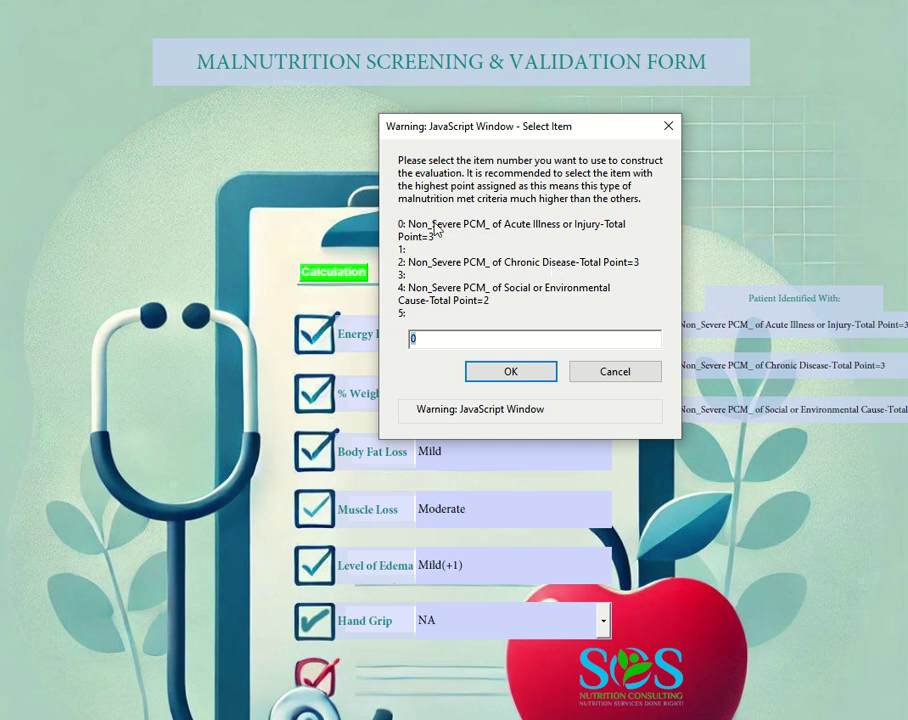
pyautogui.press('Return')
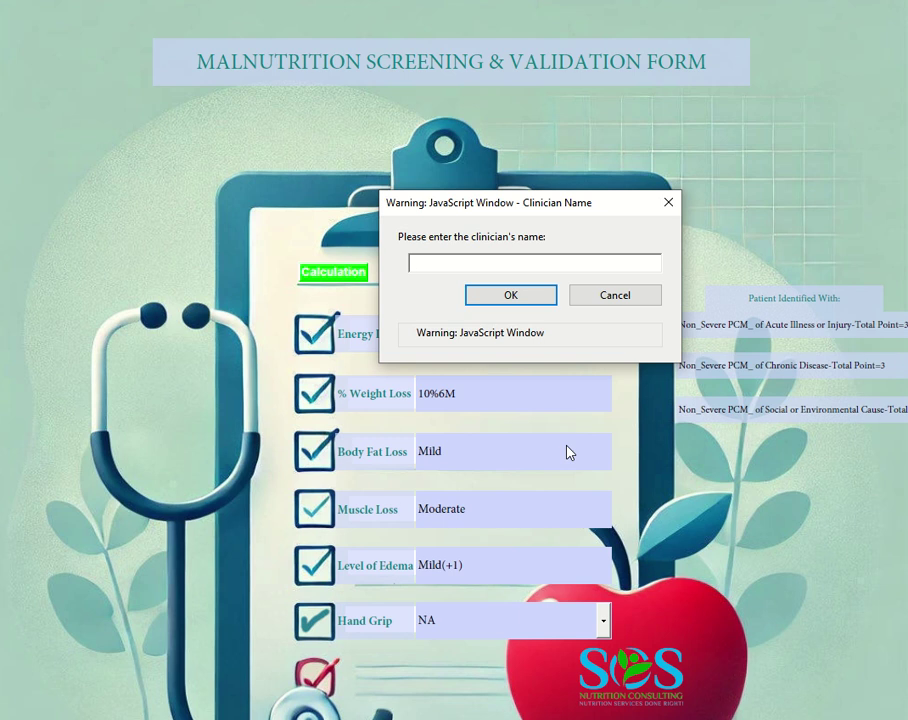
pyautogui.write('Clinical RD')
pyautogui.press('Return')
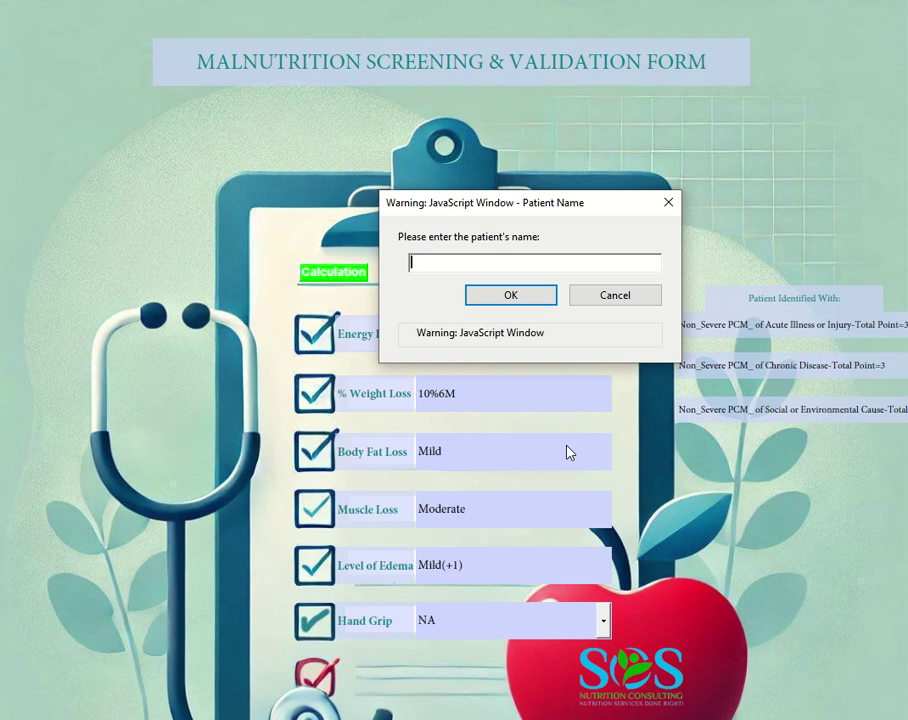
# - Enter the patient's name, room 2A and facility My Location to generate the report
pyautogui.write('John Doe')
pyautogui.press('Return')
pyautogui.write('2A')
pyautogui.press('Return')
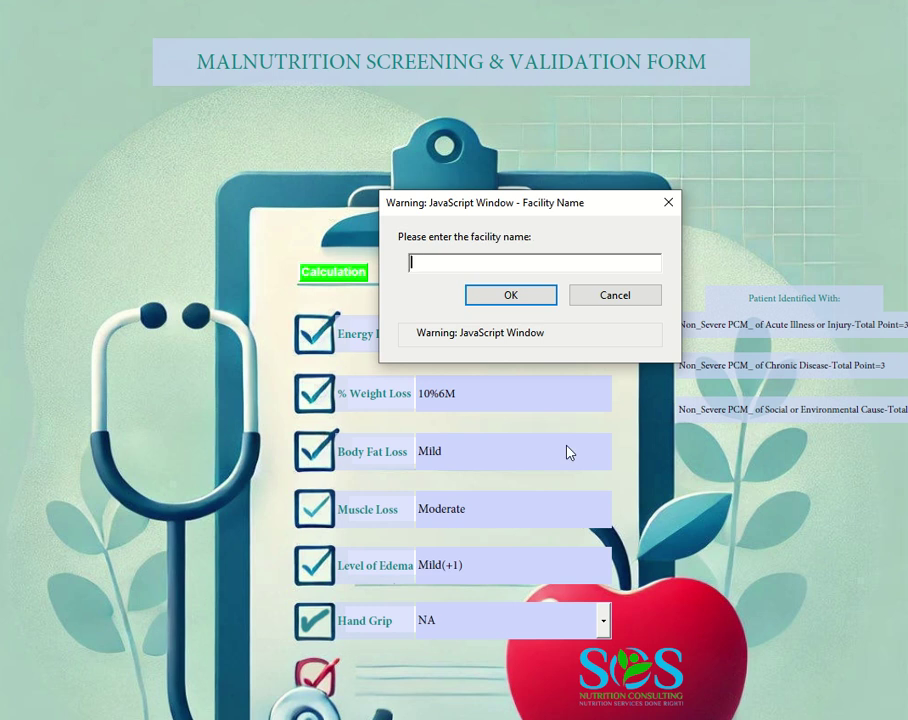
pyautogui.write('My Location')
pyautogui.press('Return')
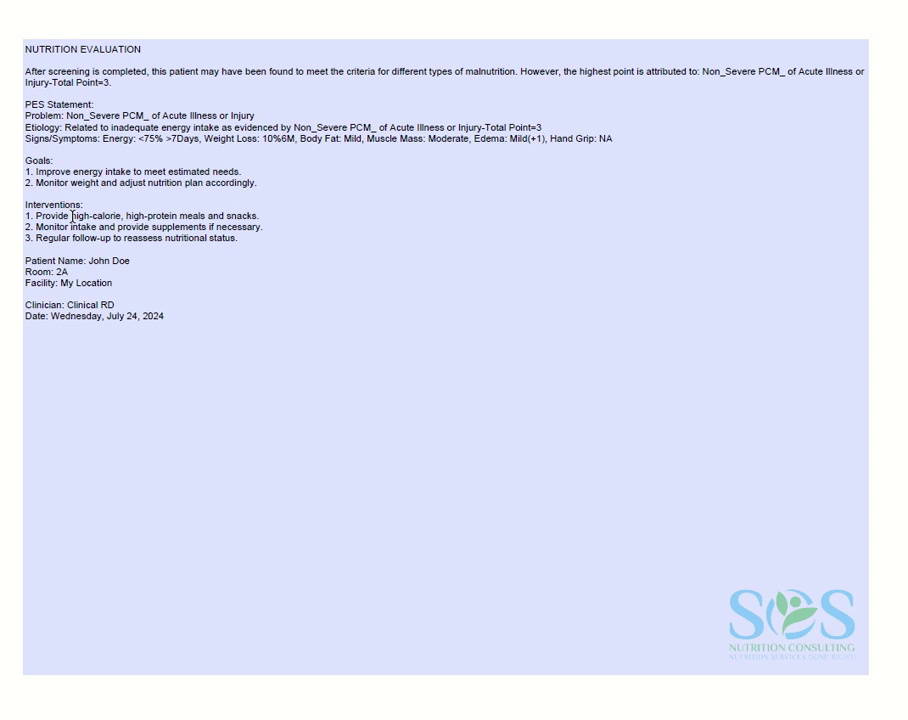
# - Review the Nutrition Evaluation's PES statement, goals, interventions and patient details
pyautogui.click(169, 412)
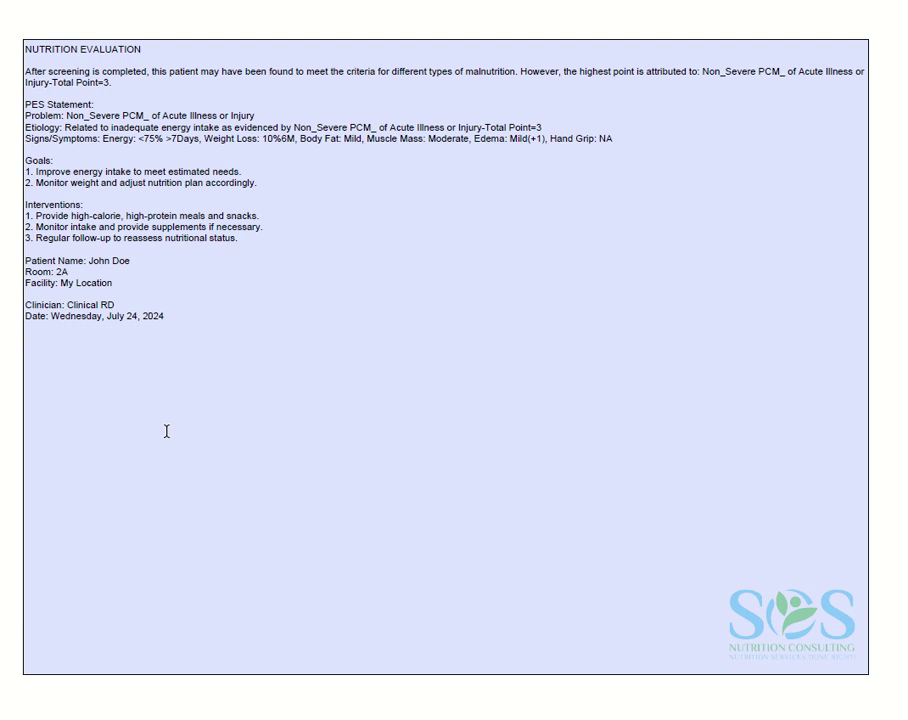
# - Close the Nutrition Evaluation and return to the Malnutrition Screening & Validation Form
pyautogui.click(167, 430)
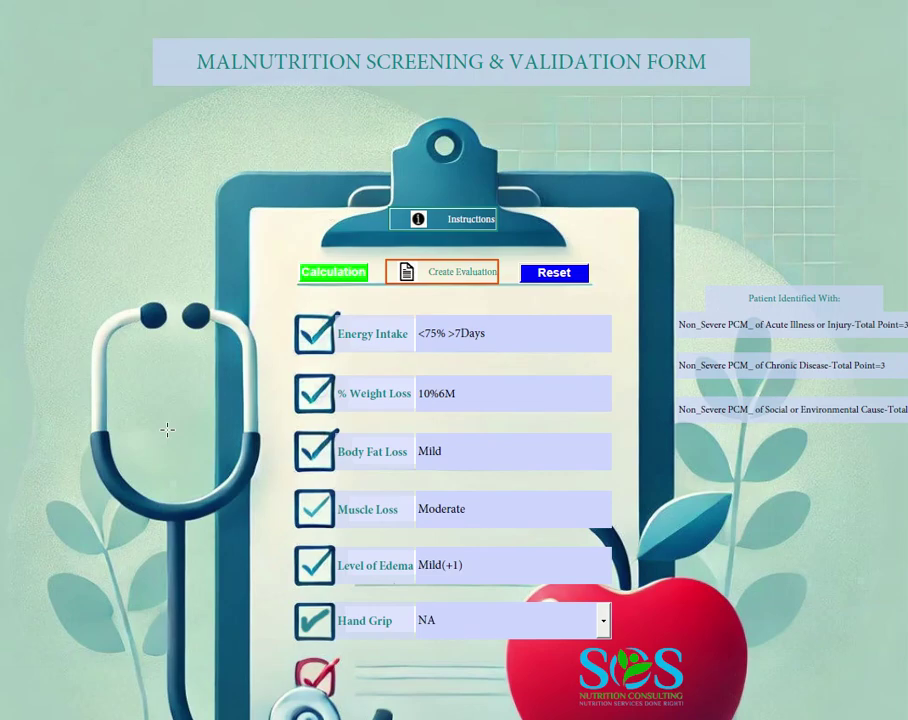